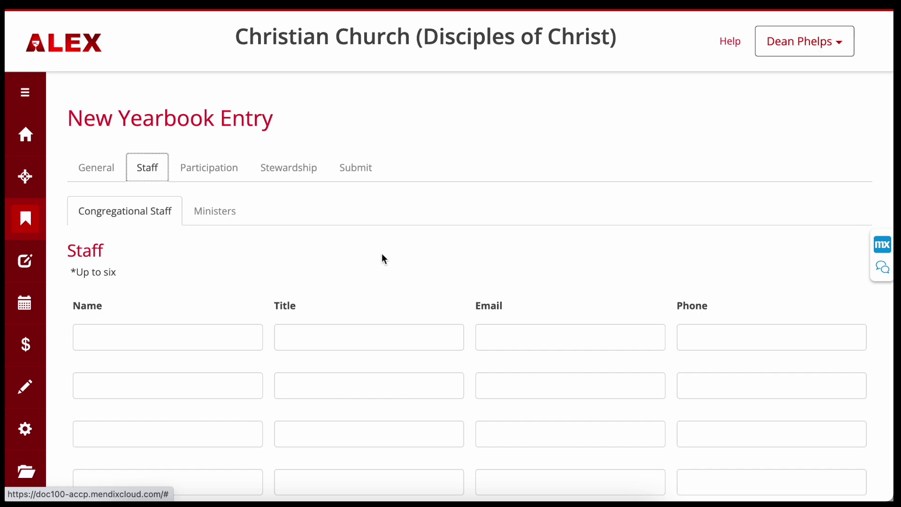
Step: Check that the Ministers list is empty, then save the entry's progress
click(211, 212)
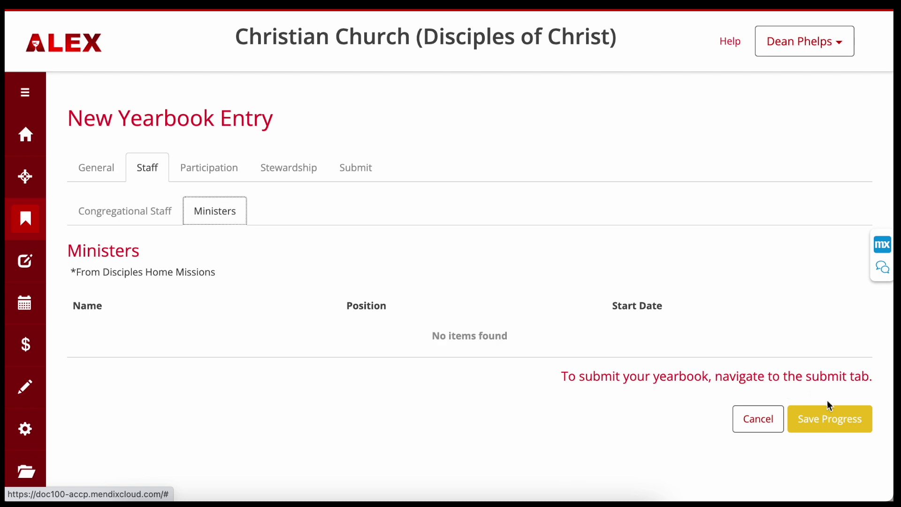
click(828, 425)
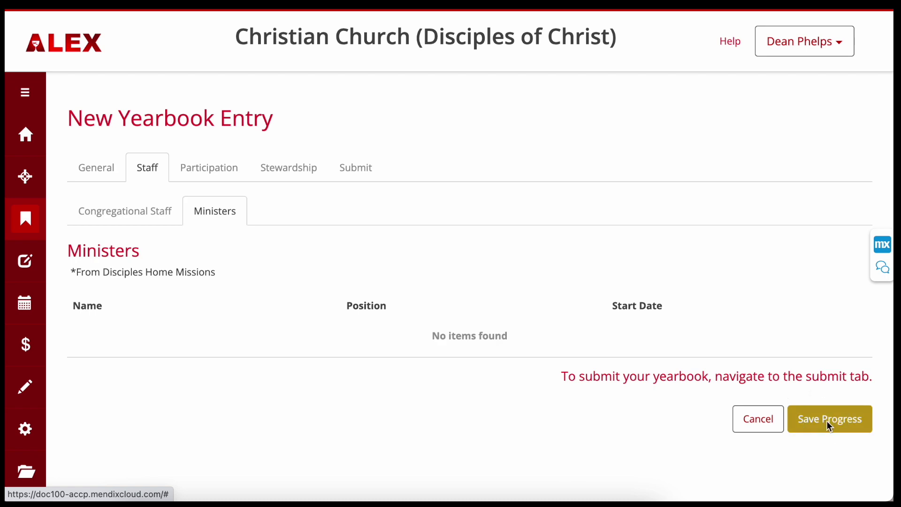
click(595, 256)
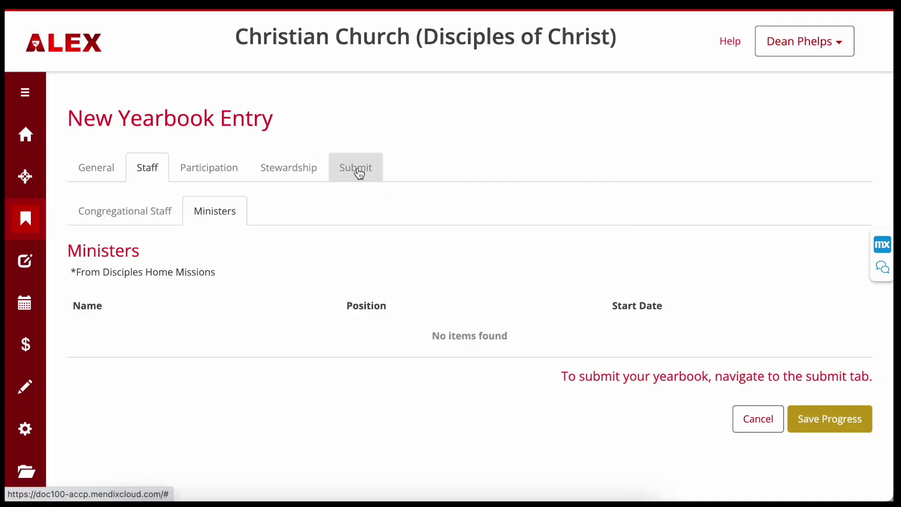
Step: Show the Participation figures and select the Participants count, currently 0
click(222, 168)
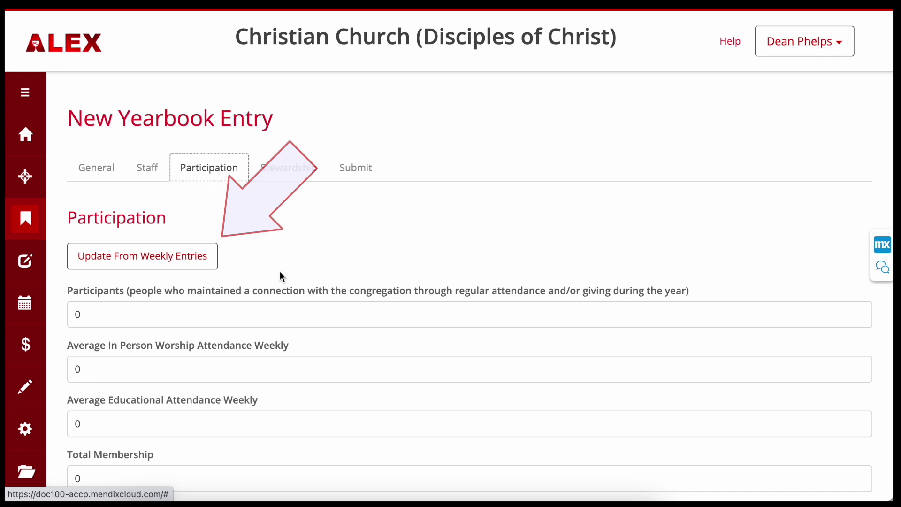
scroll(264, 314, down, 2)
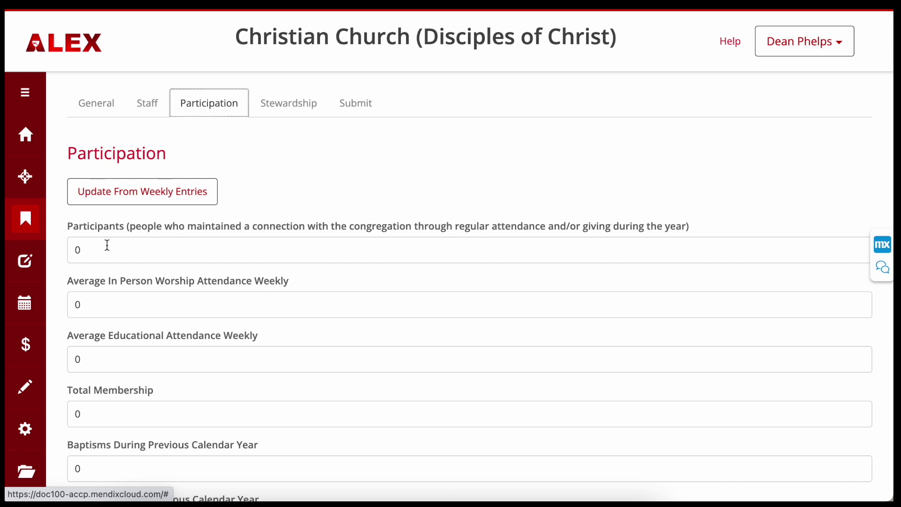
click(70, 246)
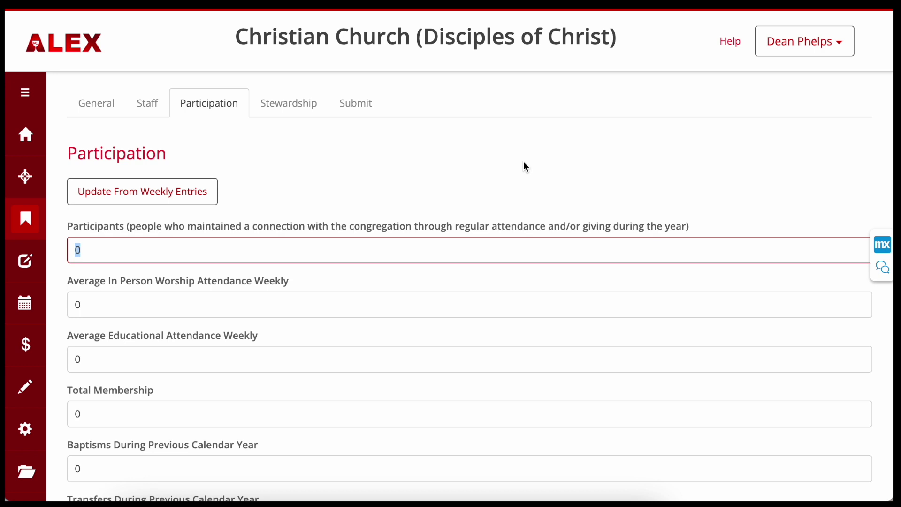
Step: Enter 100 participants, 75 worship, 25 educational, 125 members, 5 baptisms and 12 transfers
text(100)
key(Tab)
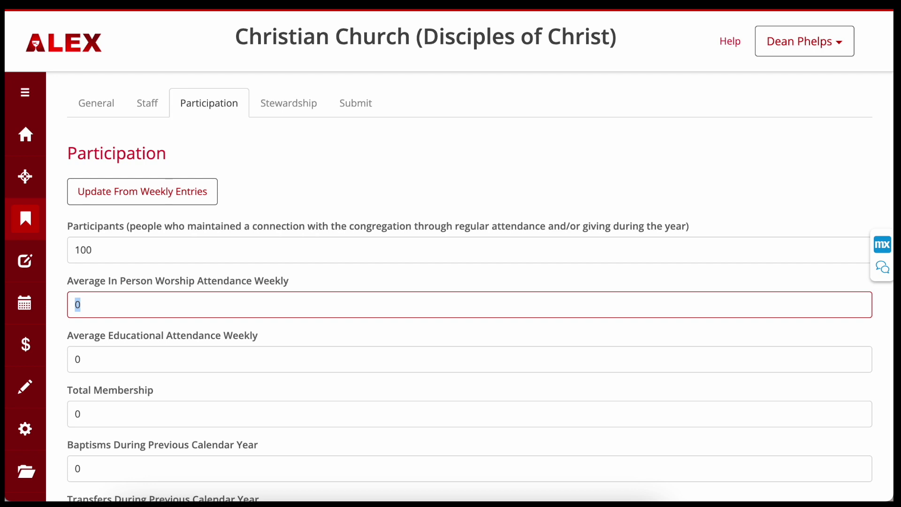
text(75)
key(Tab)
text(25)
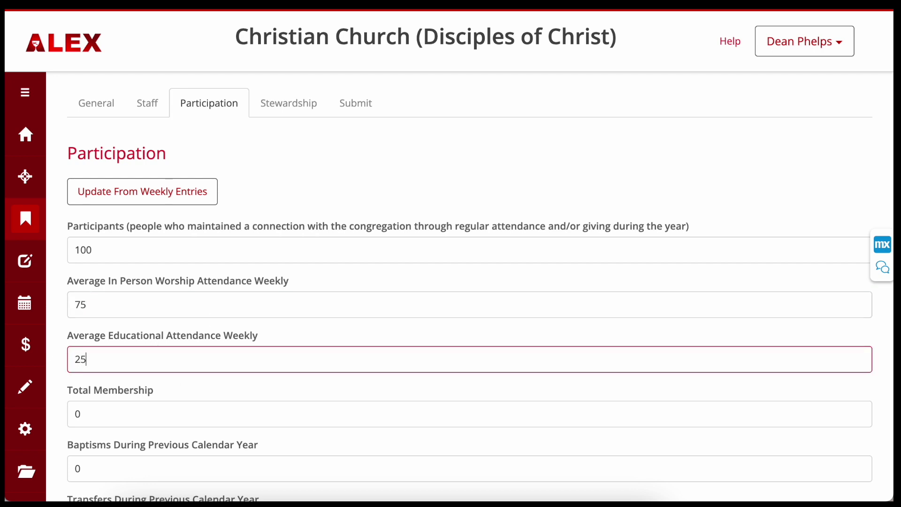
scroll(120, 352, down, 1)
scroll(121, 352, down, 2)
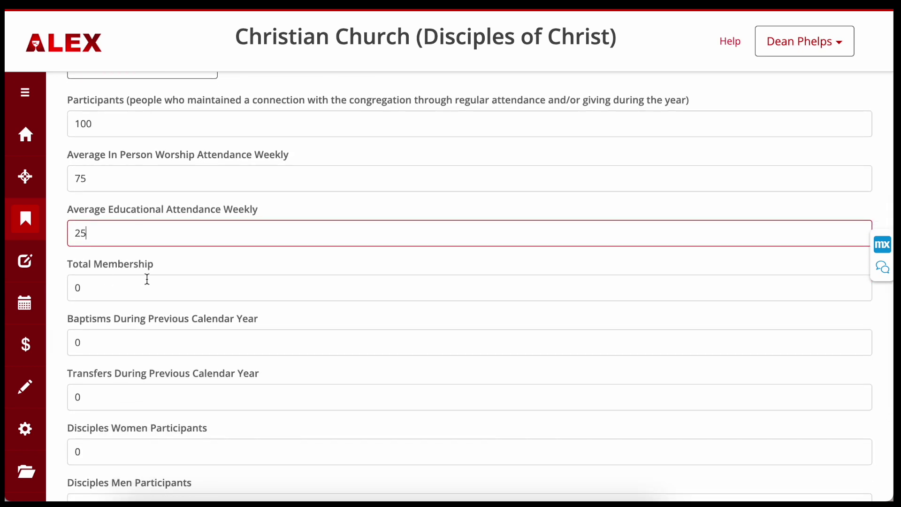
drag(99, 283, 66, 284)
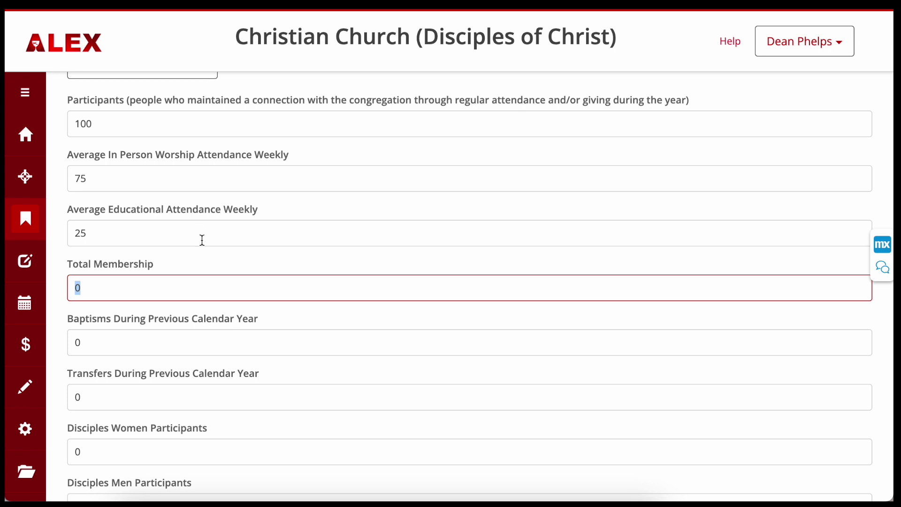
text(125)
drag(90, 342, 63, 347)
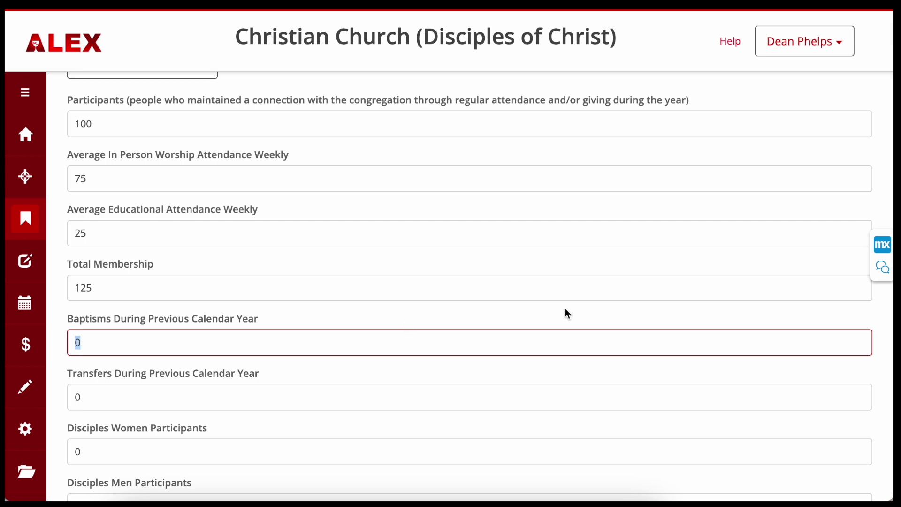
text(5)
key(Tab)
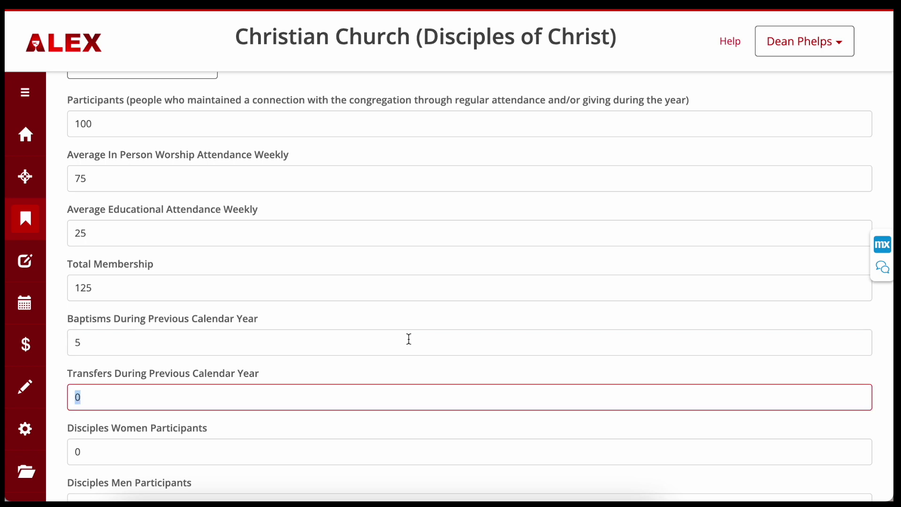
text(12)
Step: Set Disciples Women participants to 27 and Men to 10, then save progress
scroll(209, 377, down, 2)
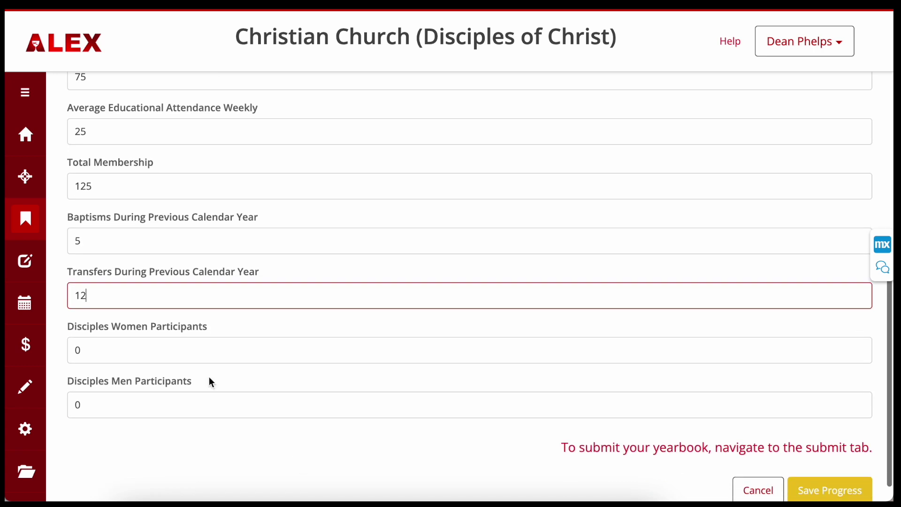
double_click(78, 349)
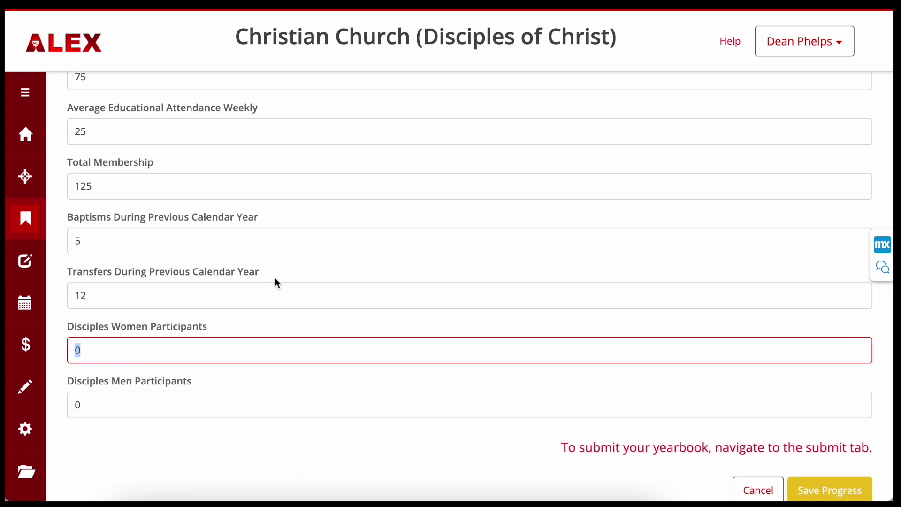
text(27)
click(75, 404)
text(10)
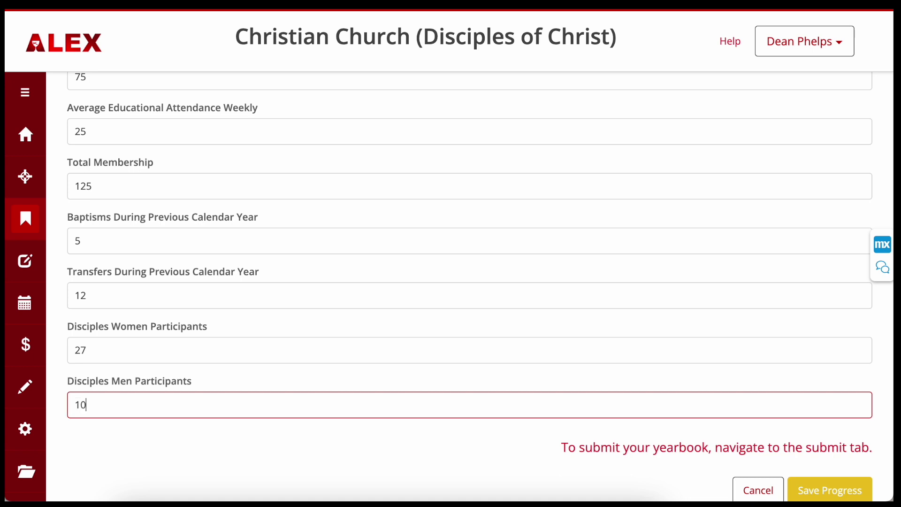
scroll(218, 414, down, 1)
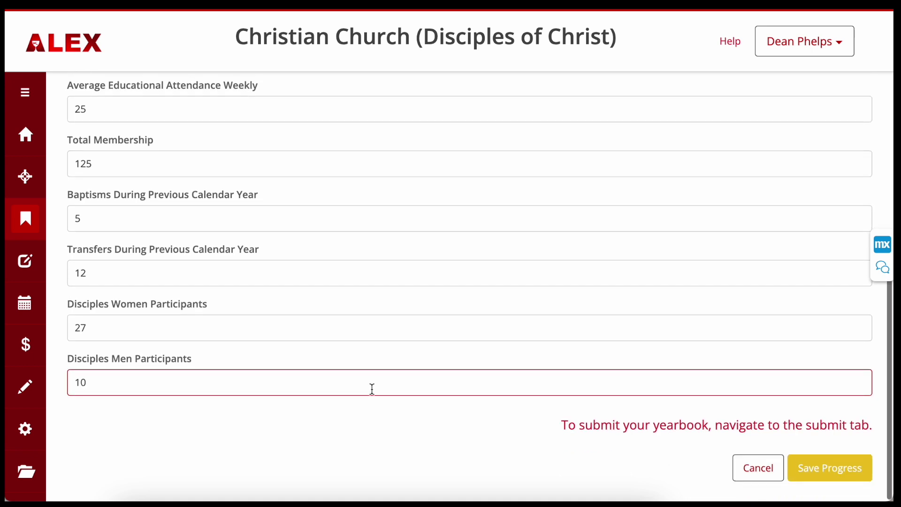
click(839, 469)
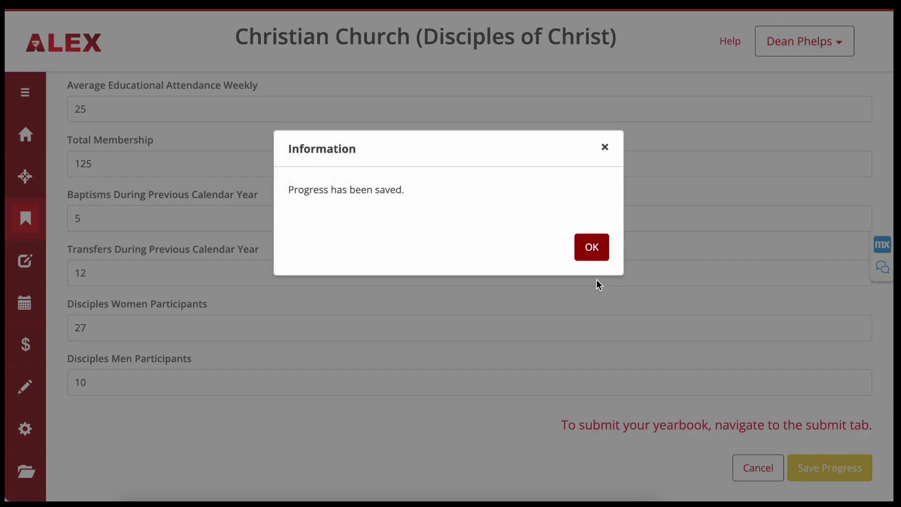
click(593, 245)
scroll(593, 243, up, 6)
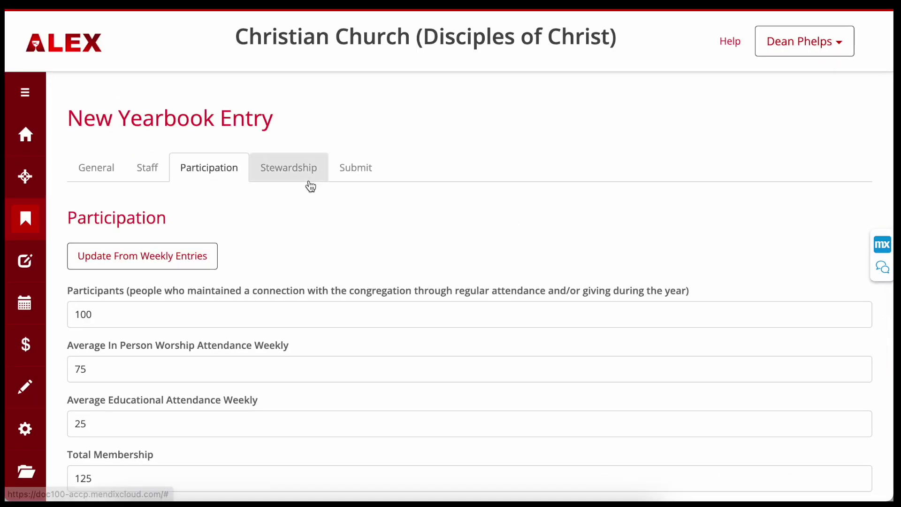
Step: On Stewardship, enter 125,000 local operating receipts and 30,000 building fund/capital receipts
click(300, 169)
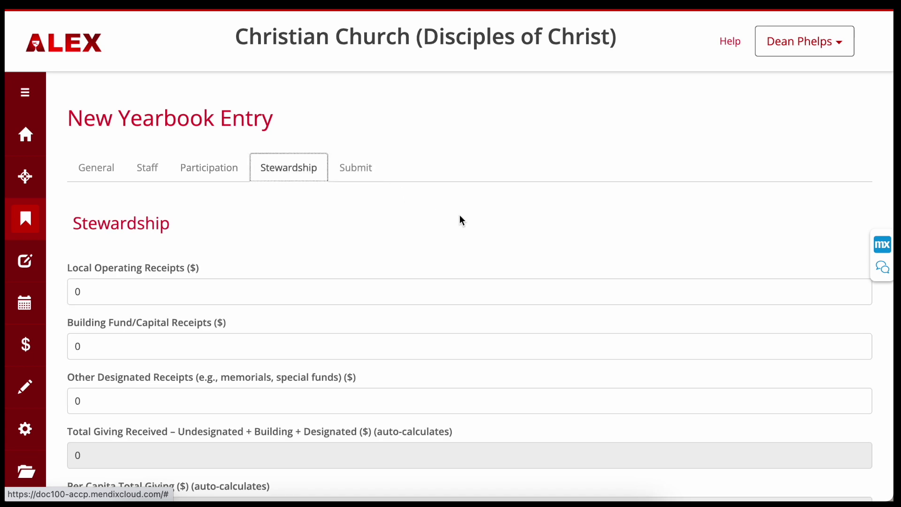
scroll(258, 262, down, 2)
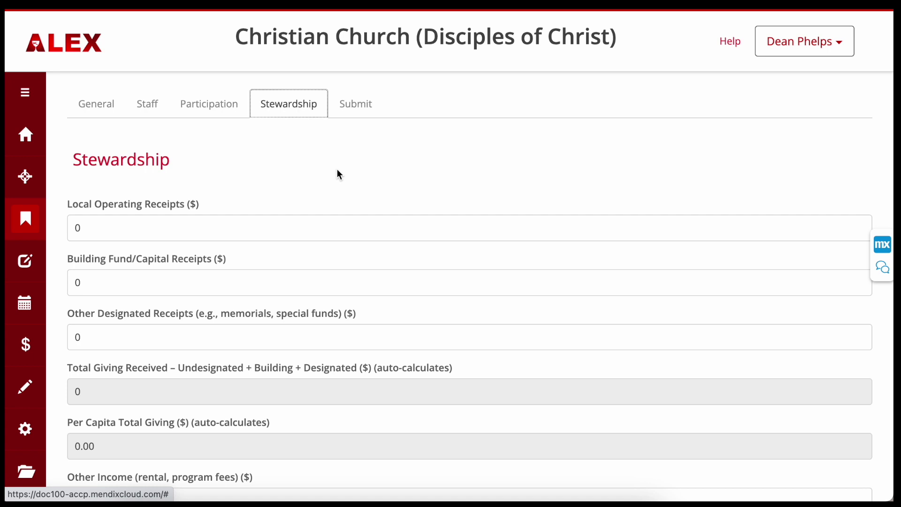
drag(100, 227, 65, 224)
text(125000)
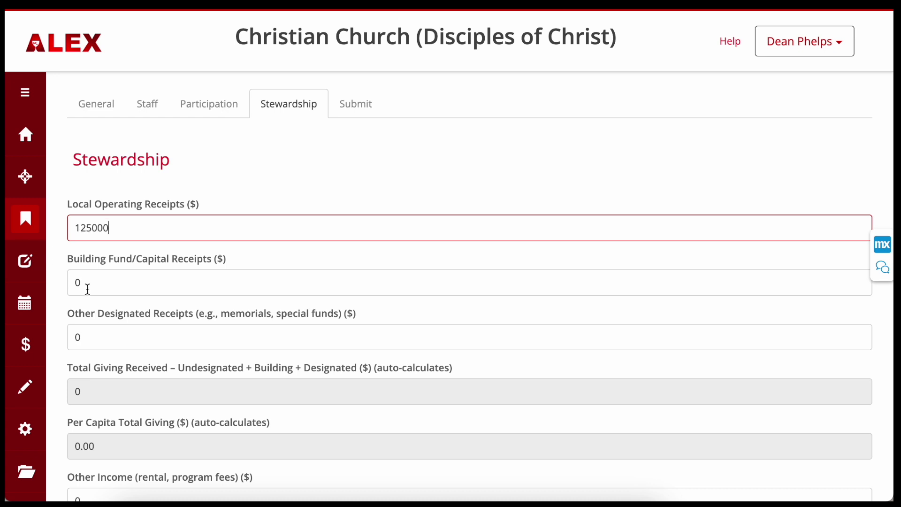
drag(88, 288, 57, 282)
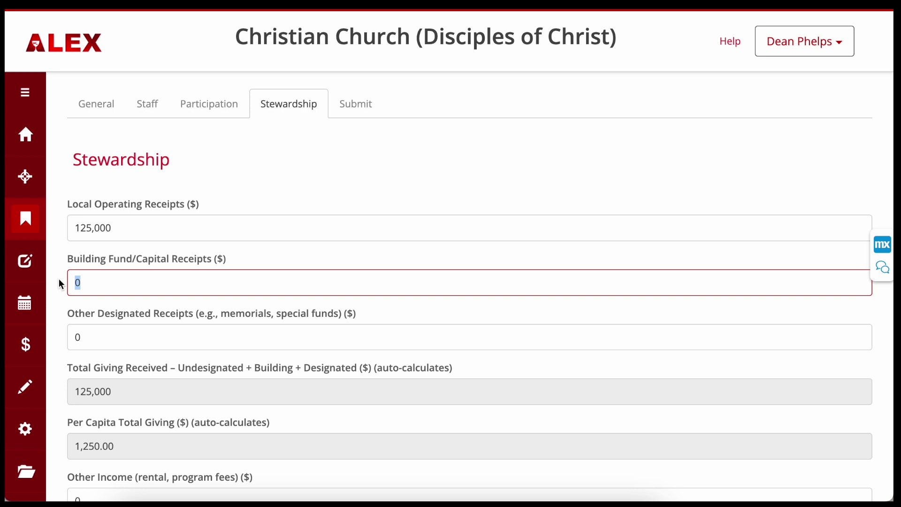
text(30000)
key(Tab)
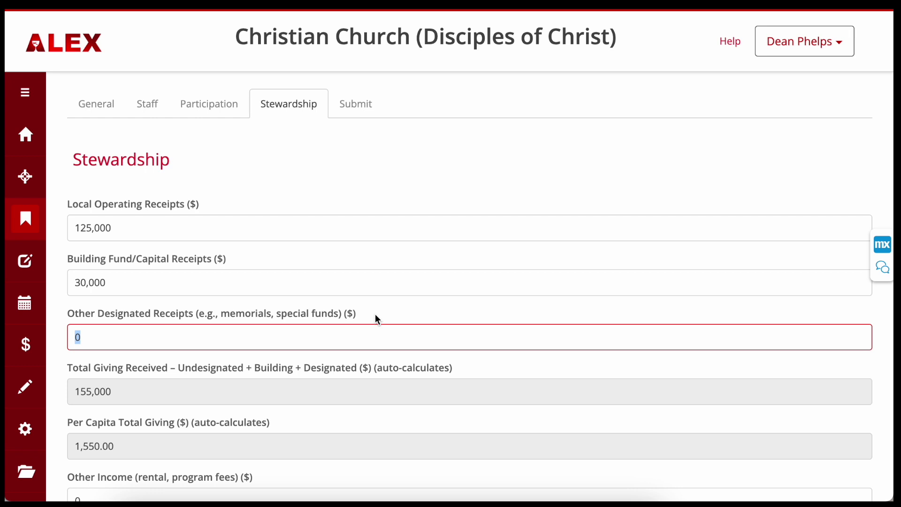
Step: Enter 1,000 in Other Designated Receipts and 2,000 in Other Income
text(1000)
key(Tab)
scroll(343, 405, down, 4)
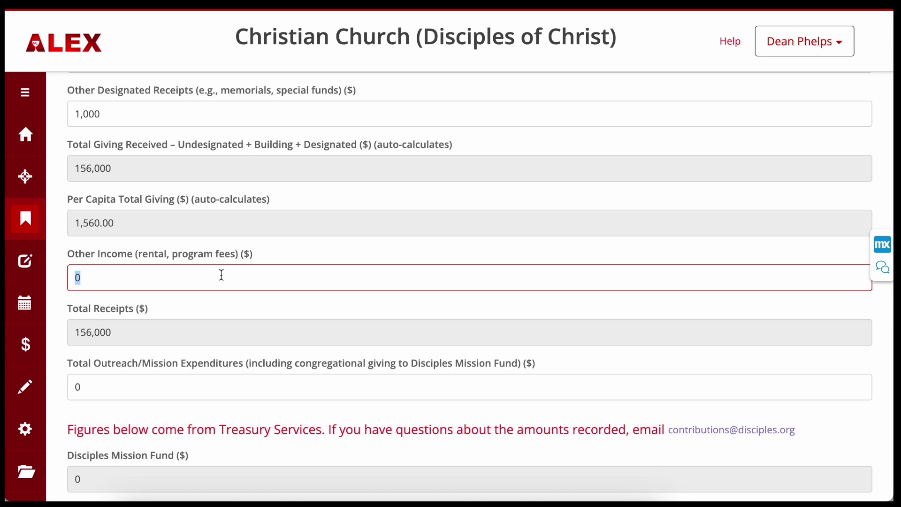
text(2000)
key(Tab)
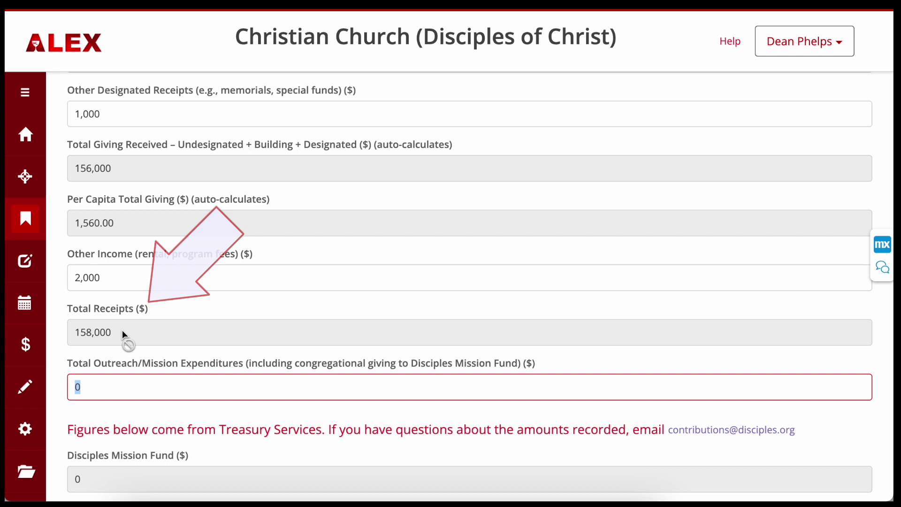
scroll(190, 340, down, 1)
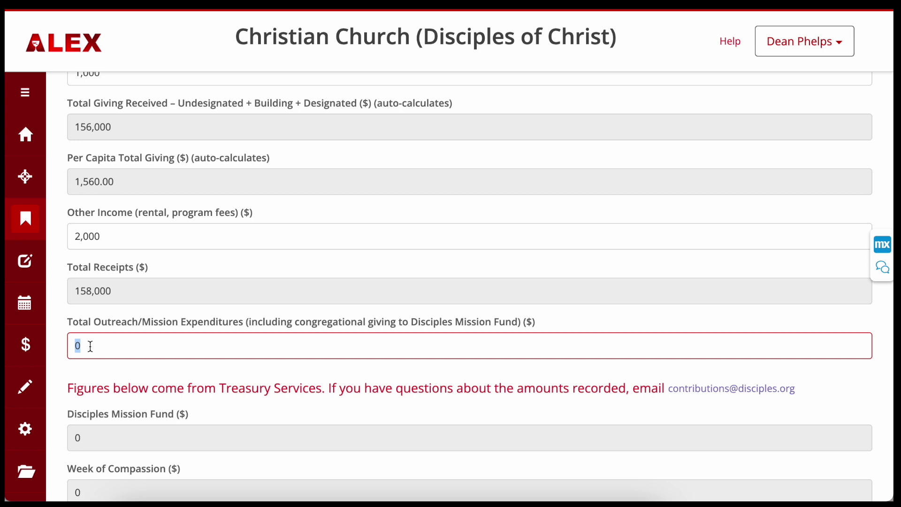
Step: Enter 20,000 for Total Outreach/Mission Expenditures and review the rest of the stewardship form
text(20000)
scroll(172, 369, down, 6)
scroll(171, 370, down, 5)
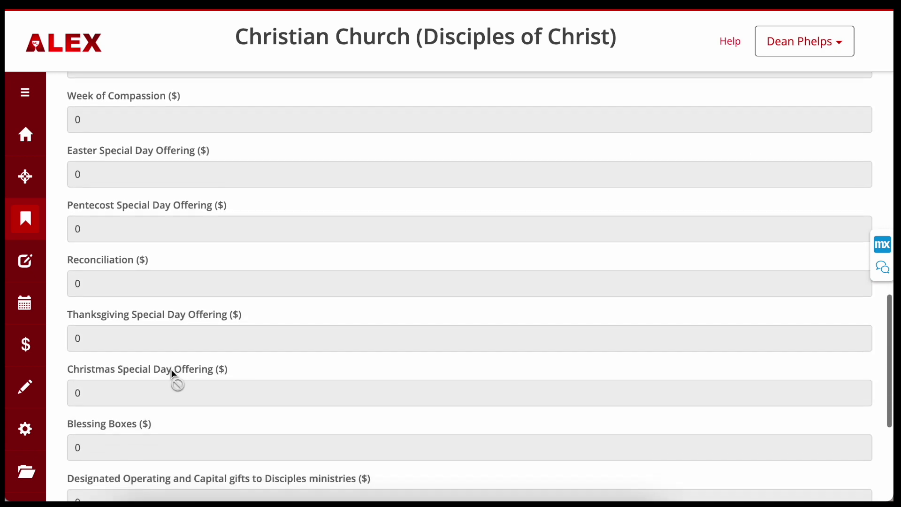
scroll(172, 371, down, 2)
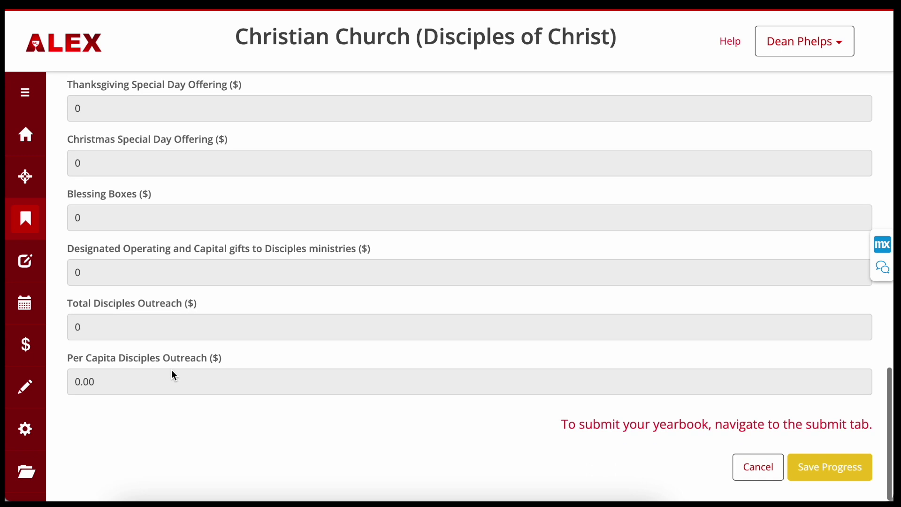
scroll(171, 370, up, 6)
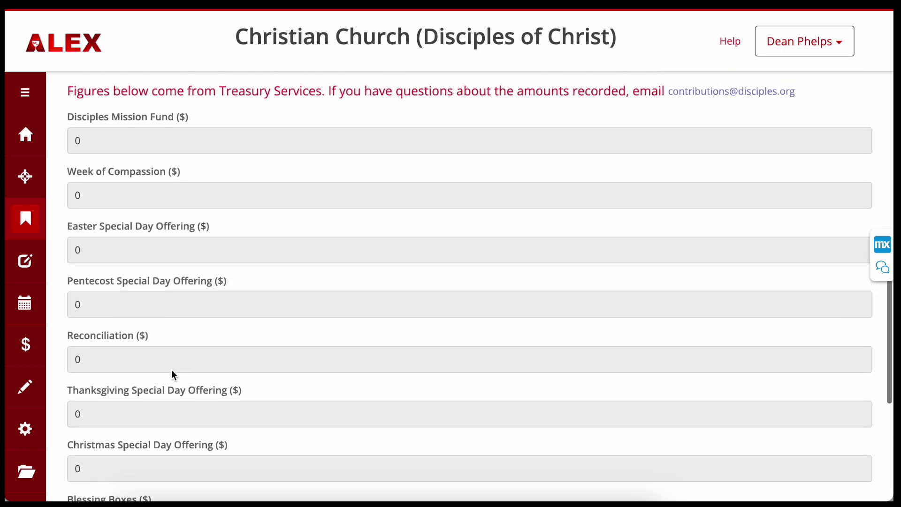
scroll(171, 369, down, 1)
scroll(171, 369, down, 3)
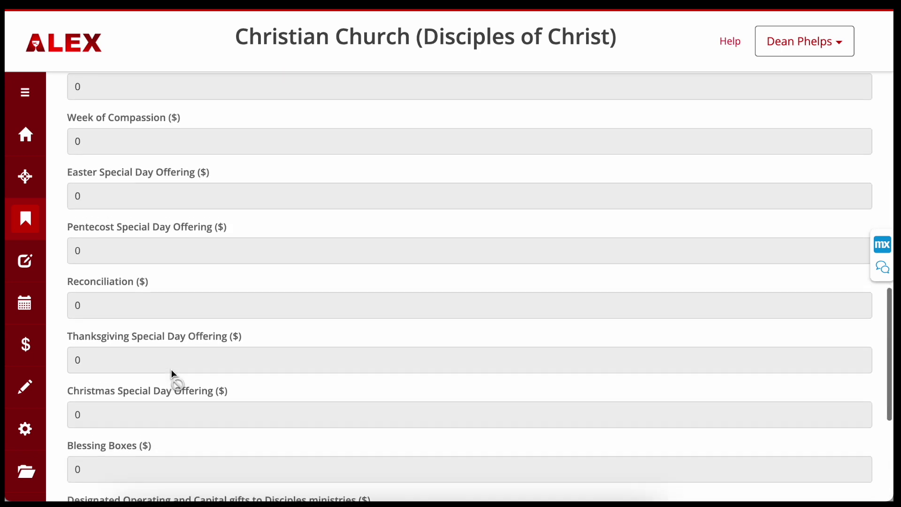
scroll(172, 371, down, 3)
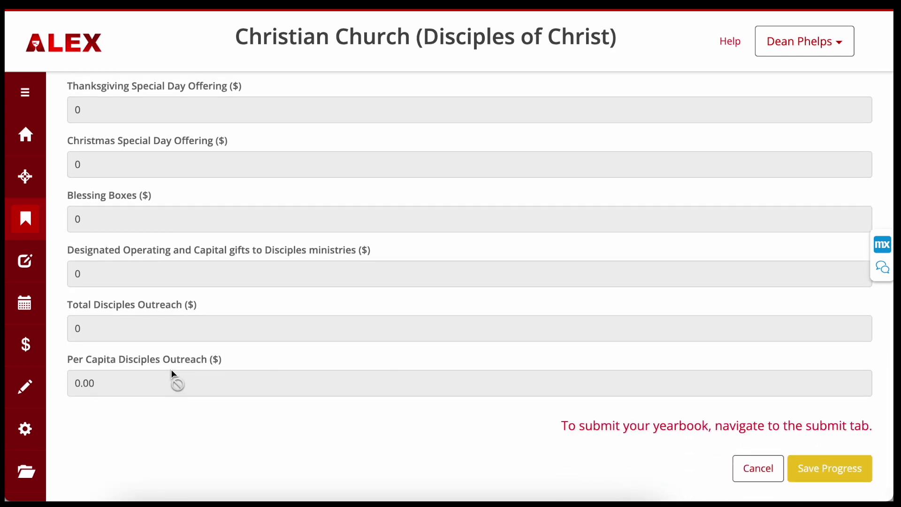
scroll(171, 369, up, 4)
scroll(171, 373, up, 3)
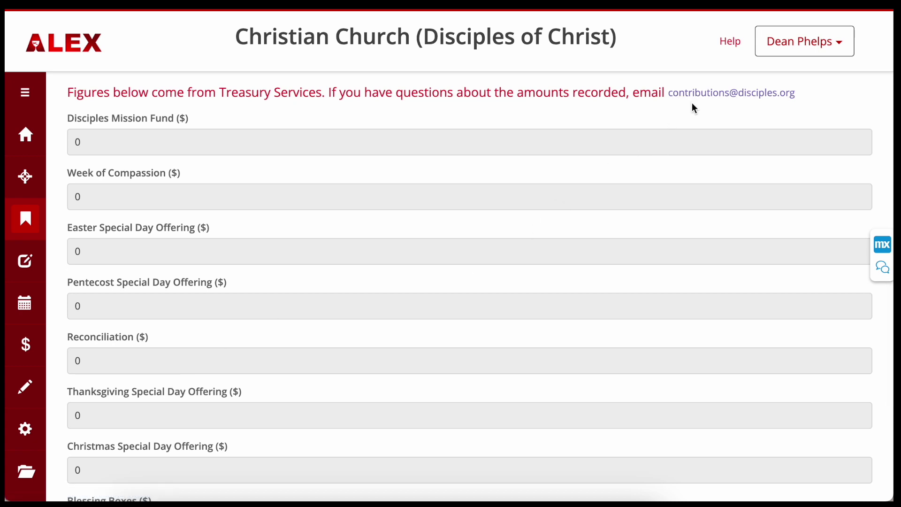
scroll(679, 190, down, 2)
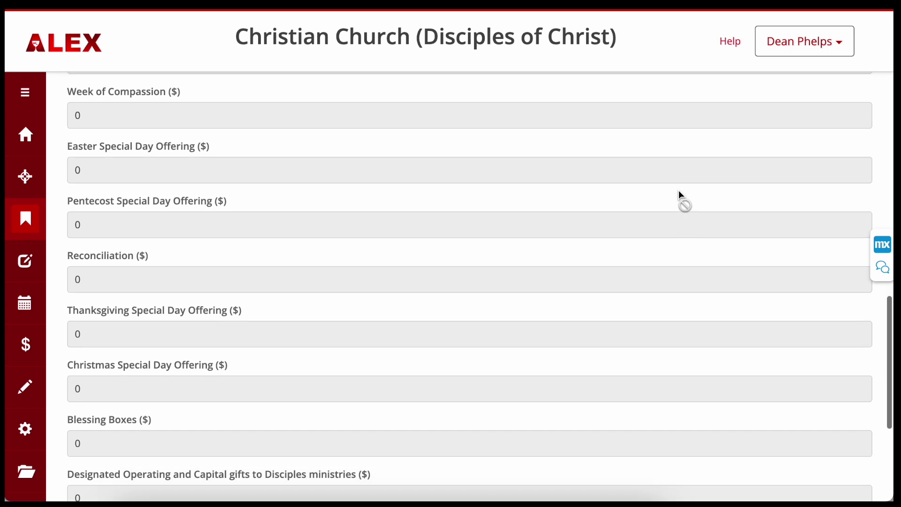
scroll(678, 190, down, 5)
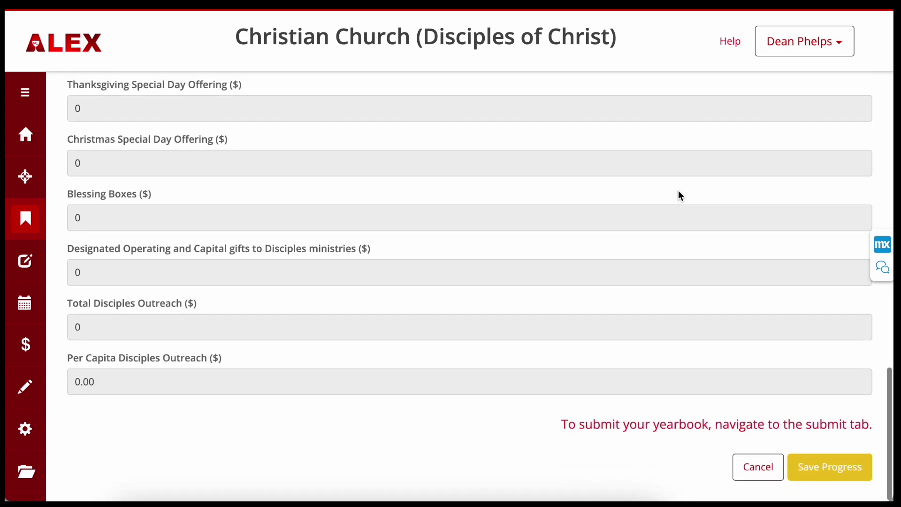
Step: Save progress on the stewardship figures and dismiss the confirmation
click(820, 467)
click(821, 470)
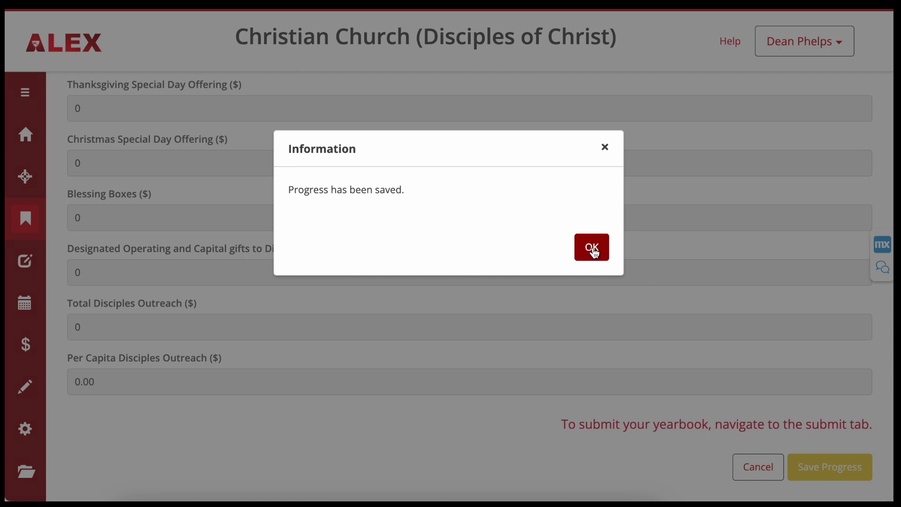
click(593, 249)
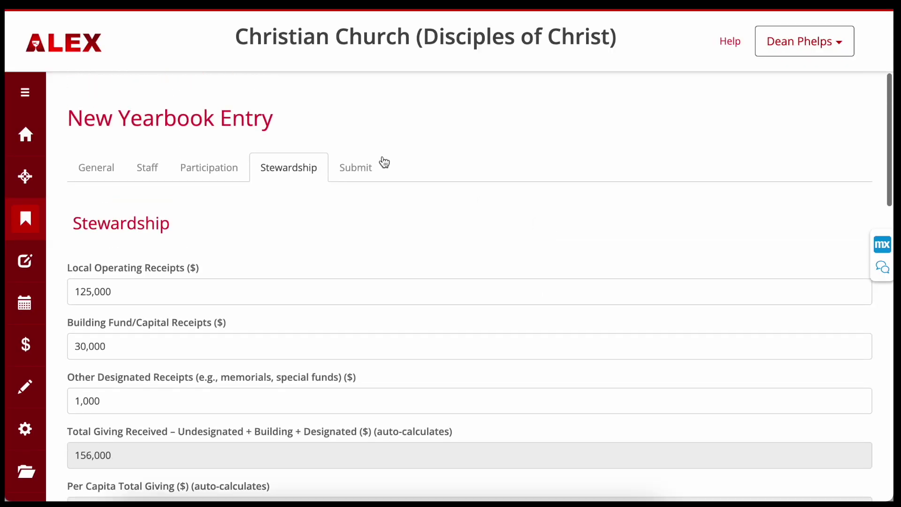
Step: Enter the submitter's full name, phone number and e-mail, then submit the yearbook
click(360, 172)
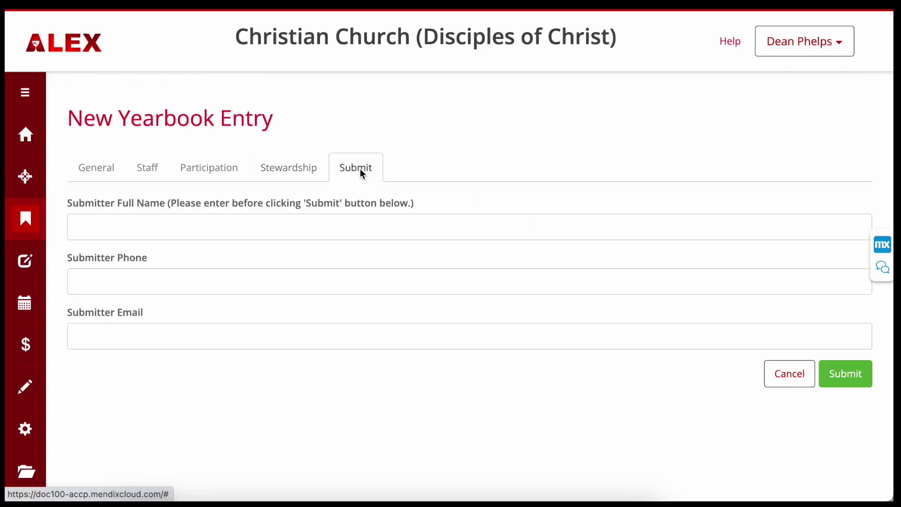
click(274, 230)
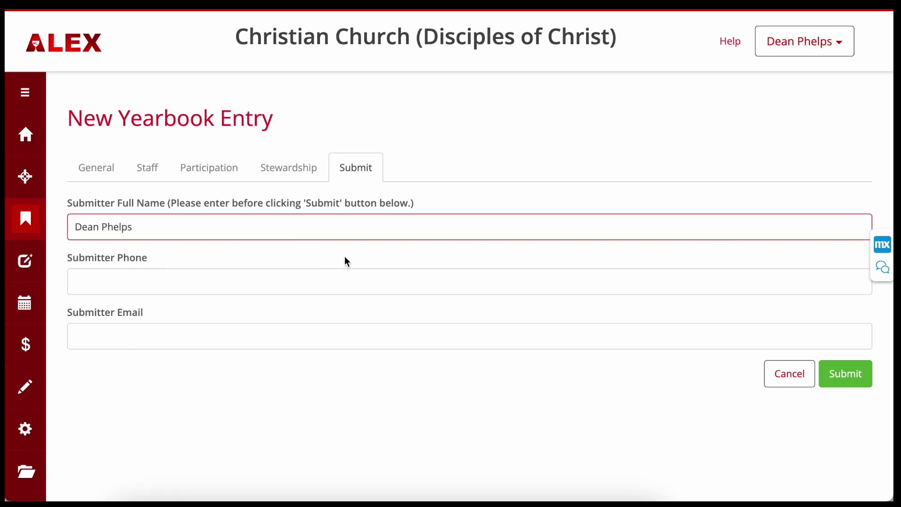
click(221, 283)
text(8595554444)
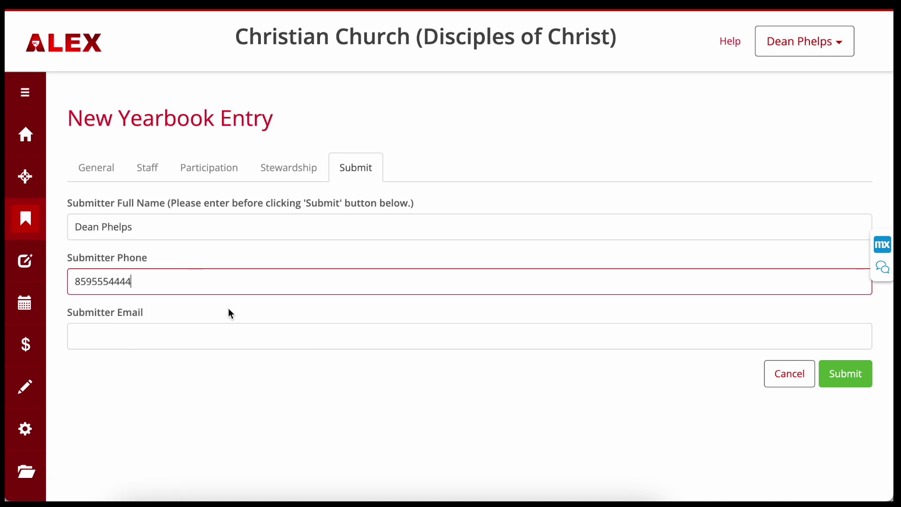
click(147, 338)
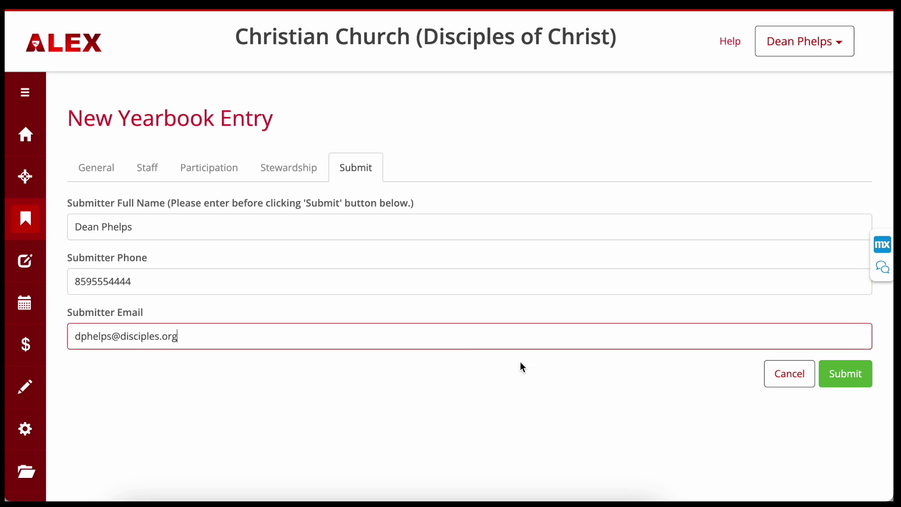
click(846, 374)
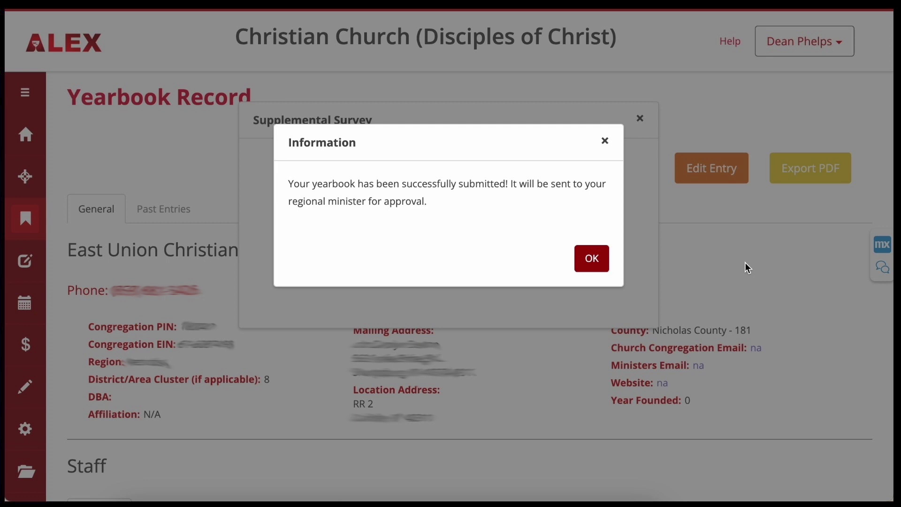
click(592, 258)
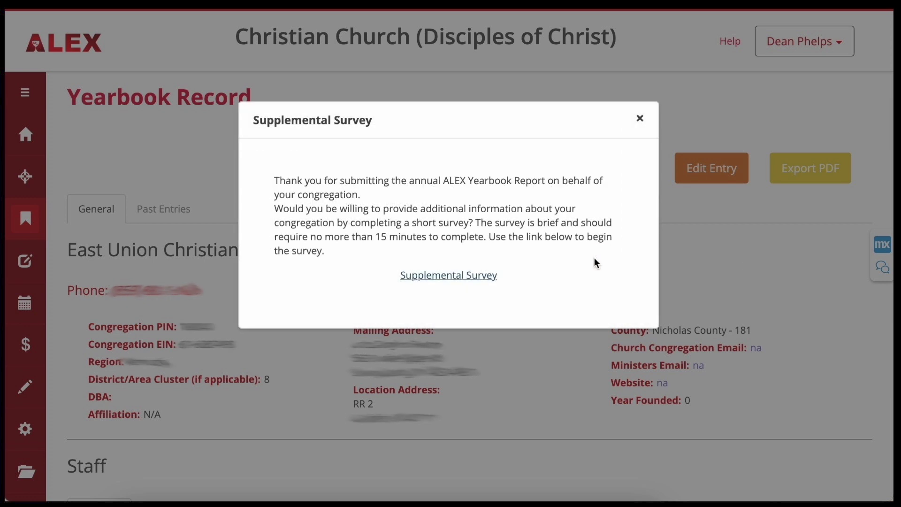